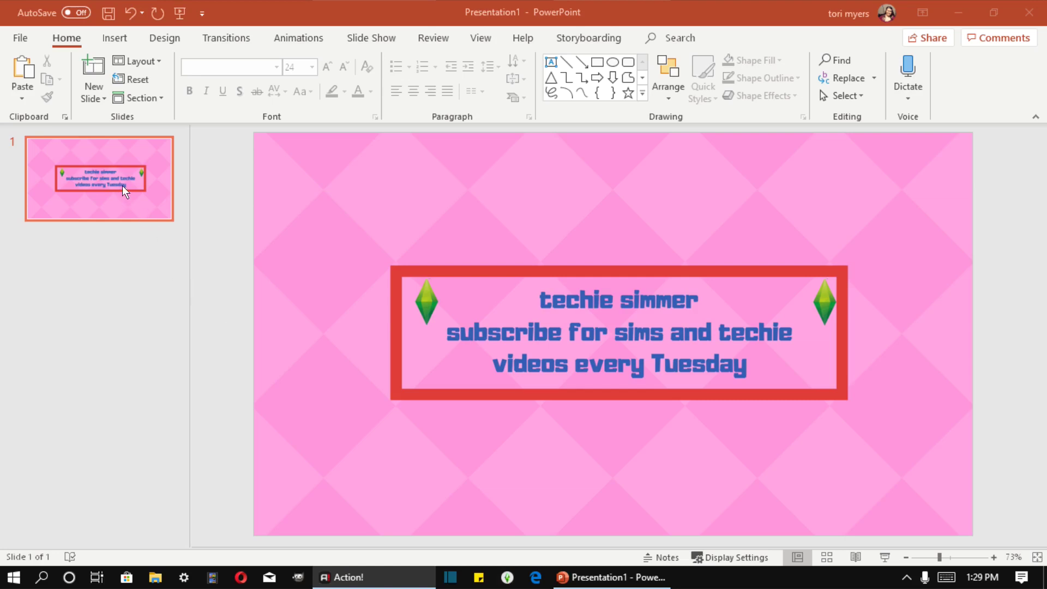
Add a blank Title Slide layout as slide 2 from the New Slide dropdown.
click(136, 310)
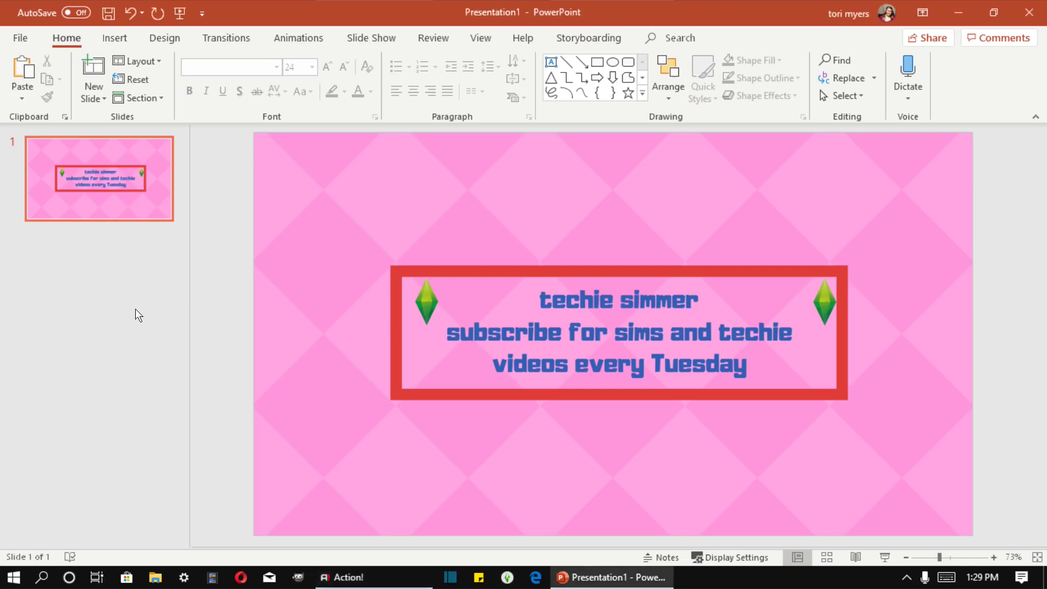
click(100, 92)
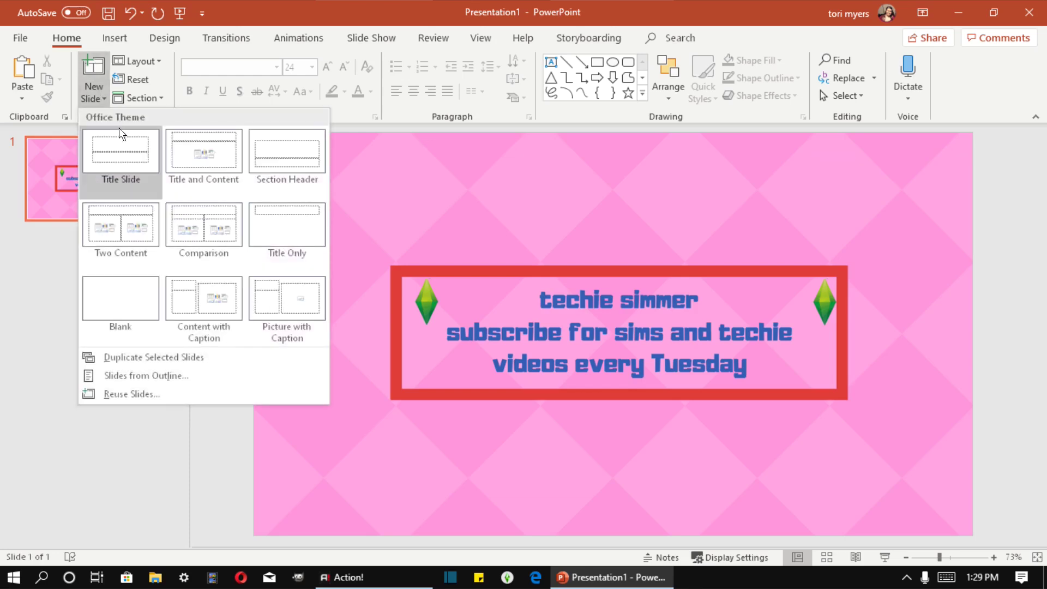
click(121, 161)
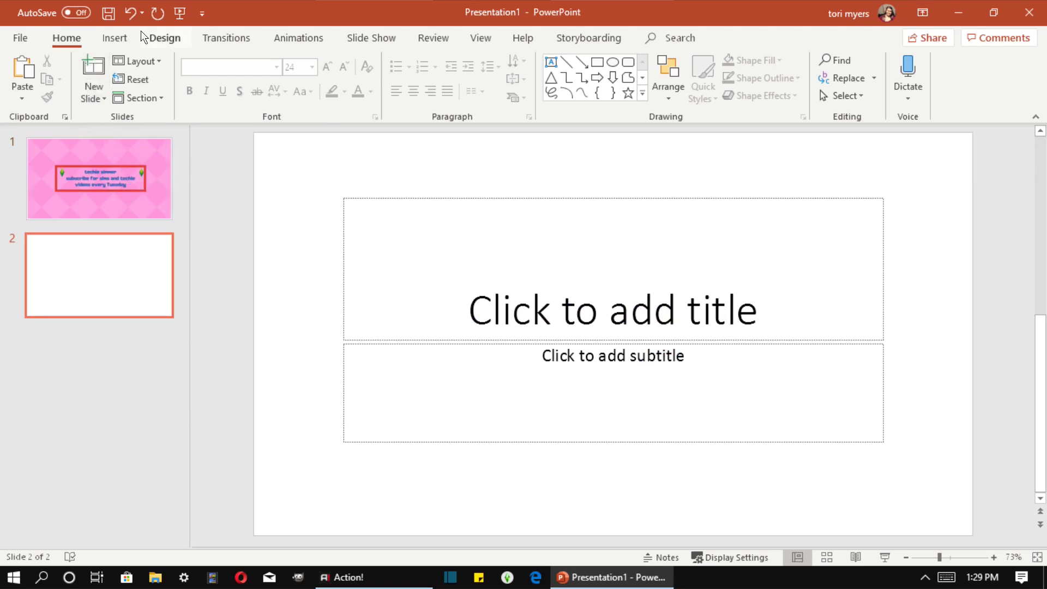
Insert the Desktop picture 2.png, the pink LIKE image, onto slide 2.
click(115, 41)
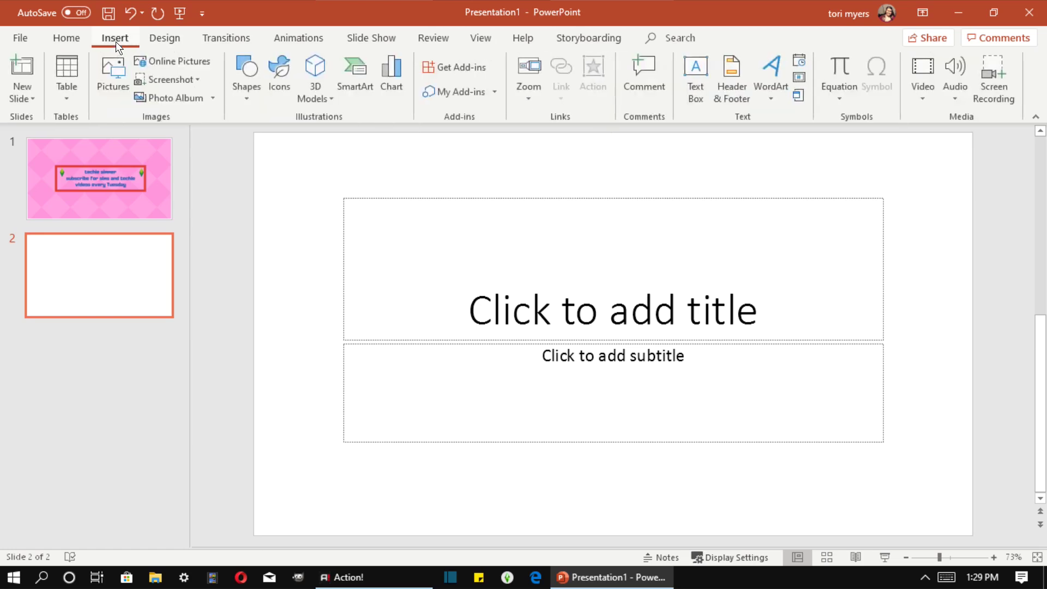
click(120, 72)
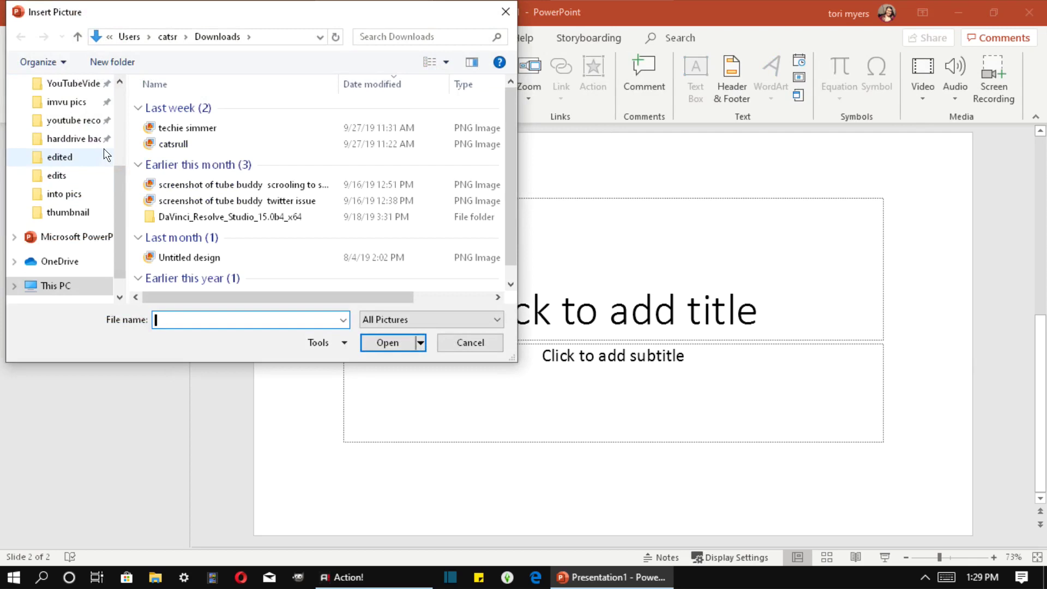
click(124, 151)
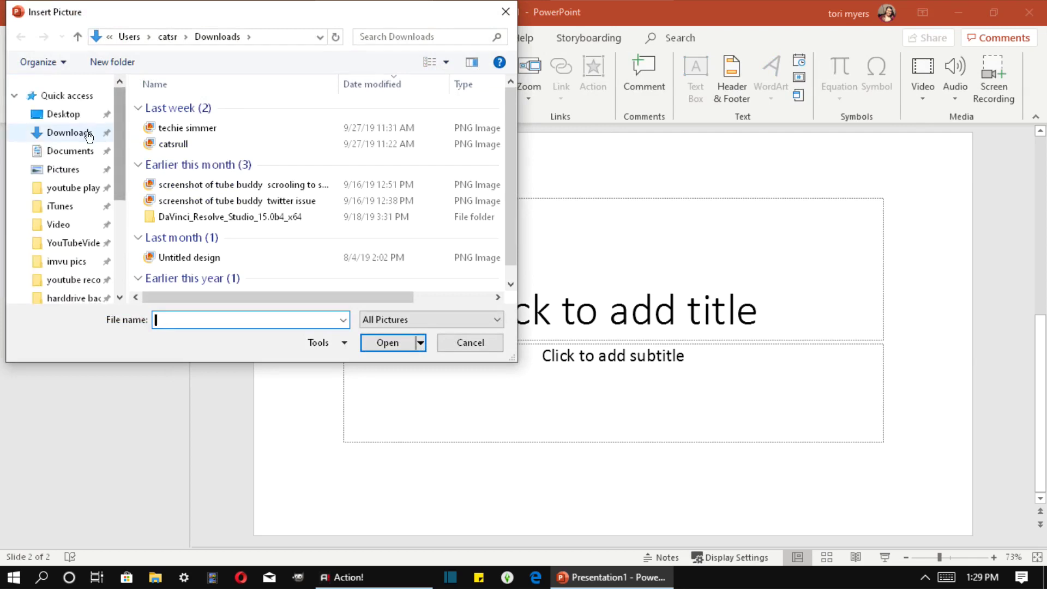
click(64, 114)
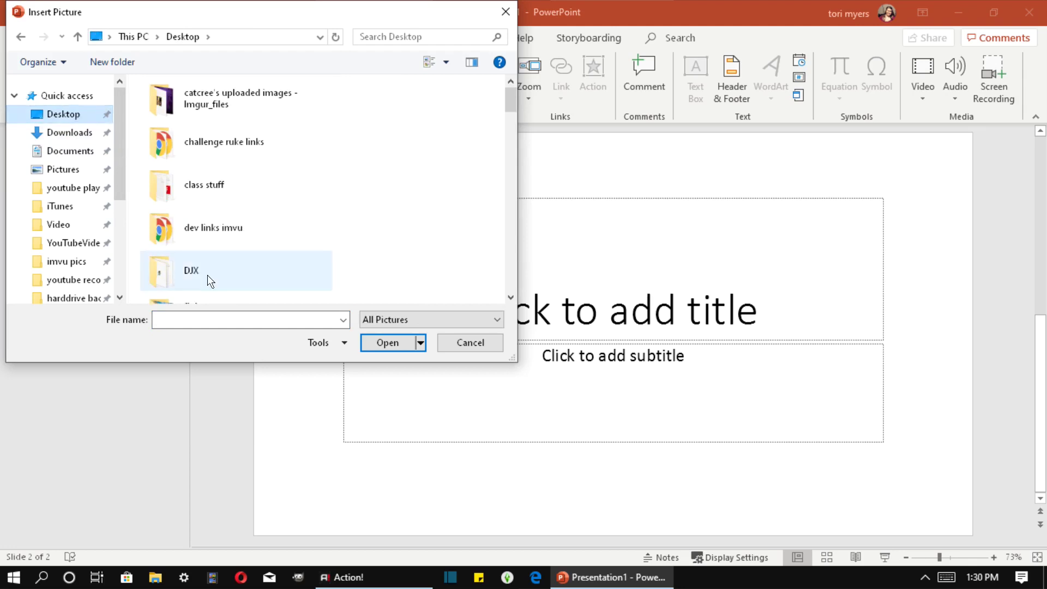
click(232, 318)
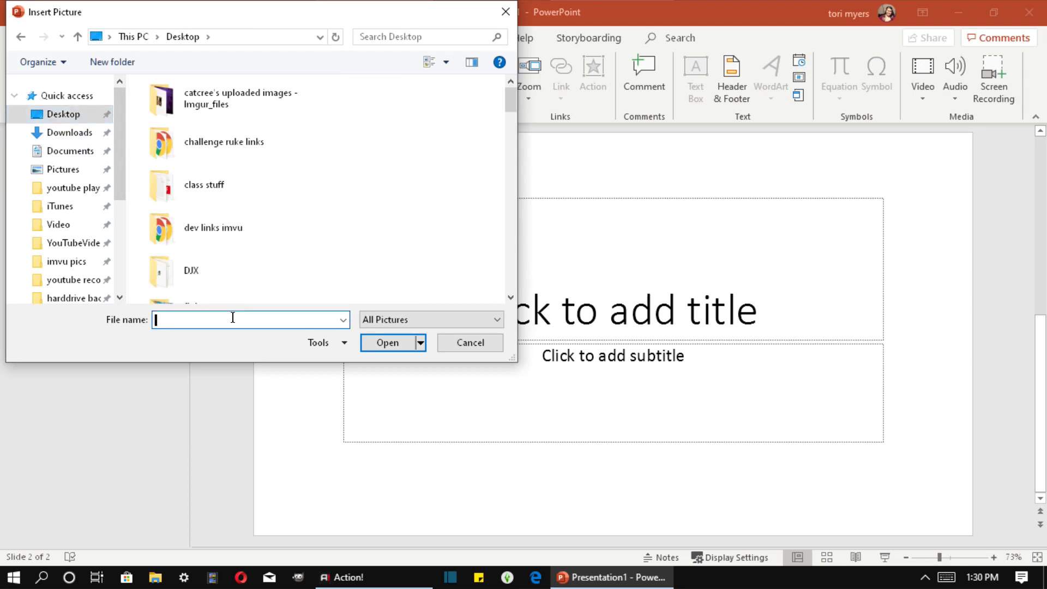
text(2)
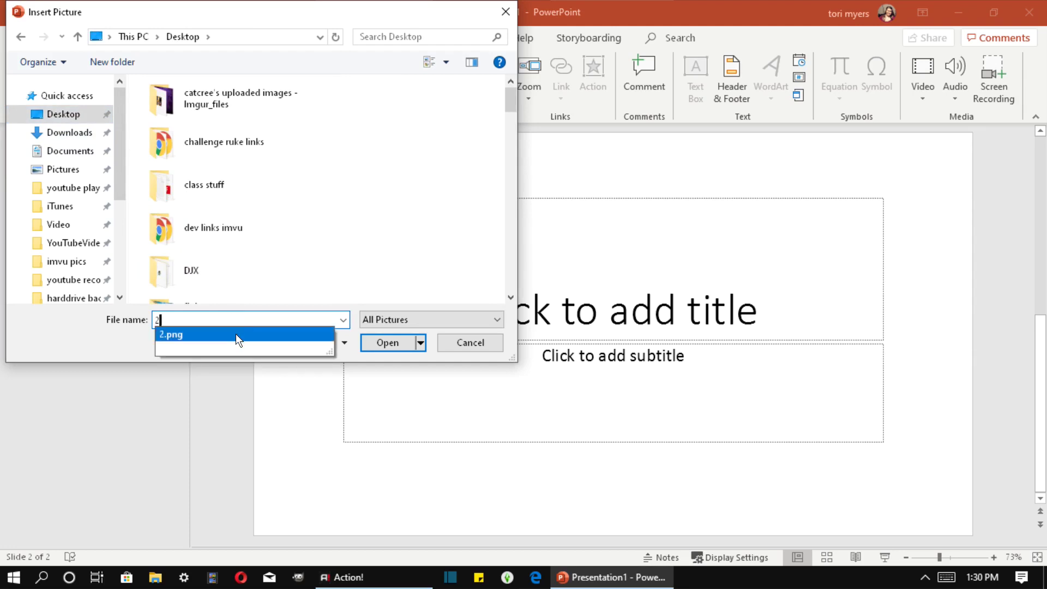
click(236, 333)
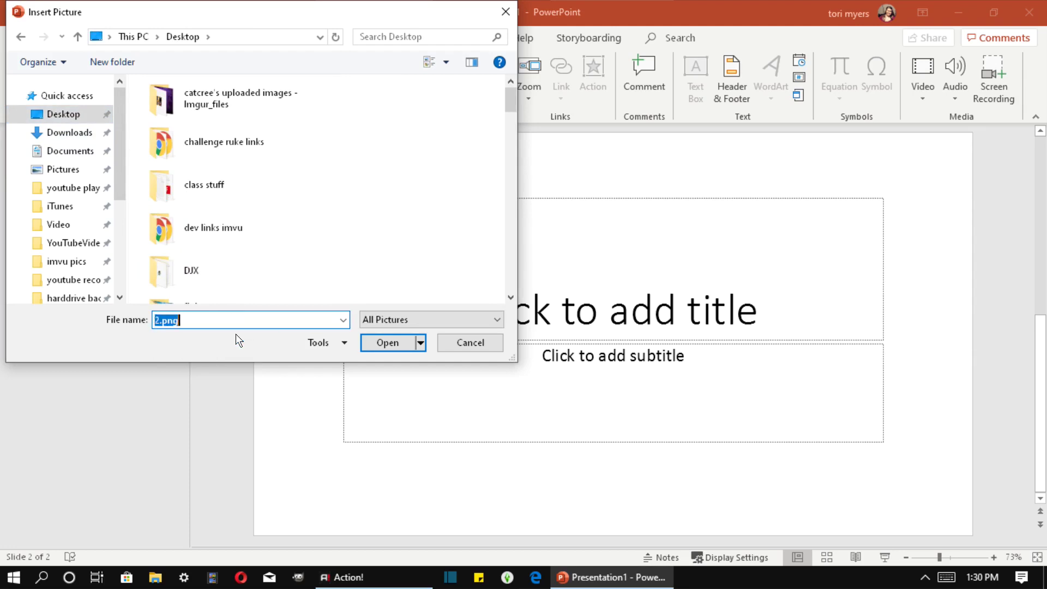
click(388, 343)
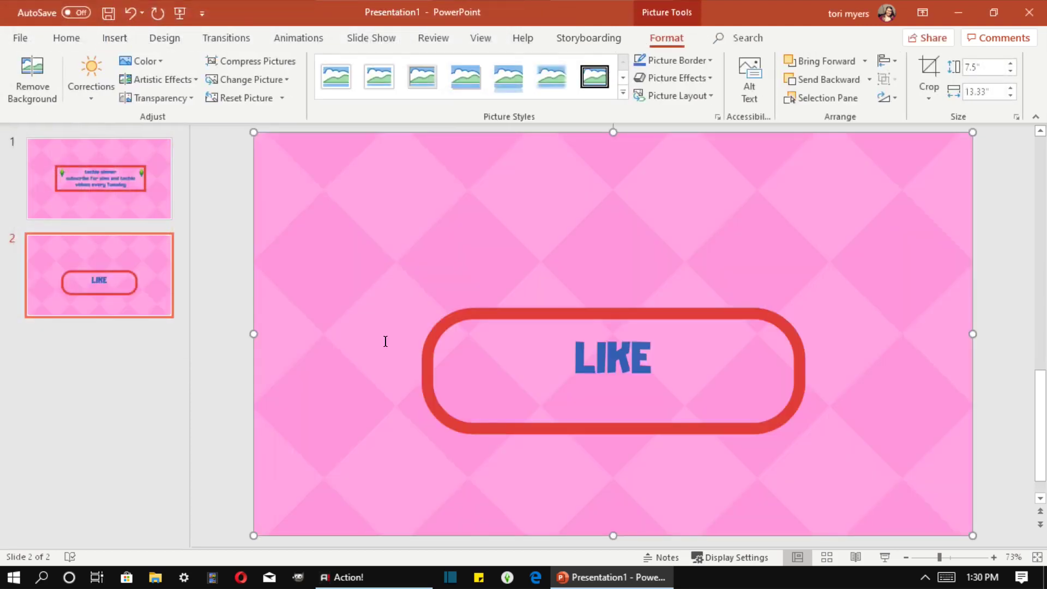
Deselect and then reselect the full-slide LIKE picture.
click(385, 341)
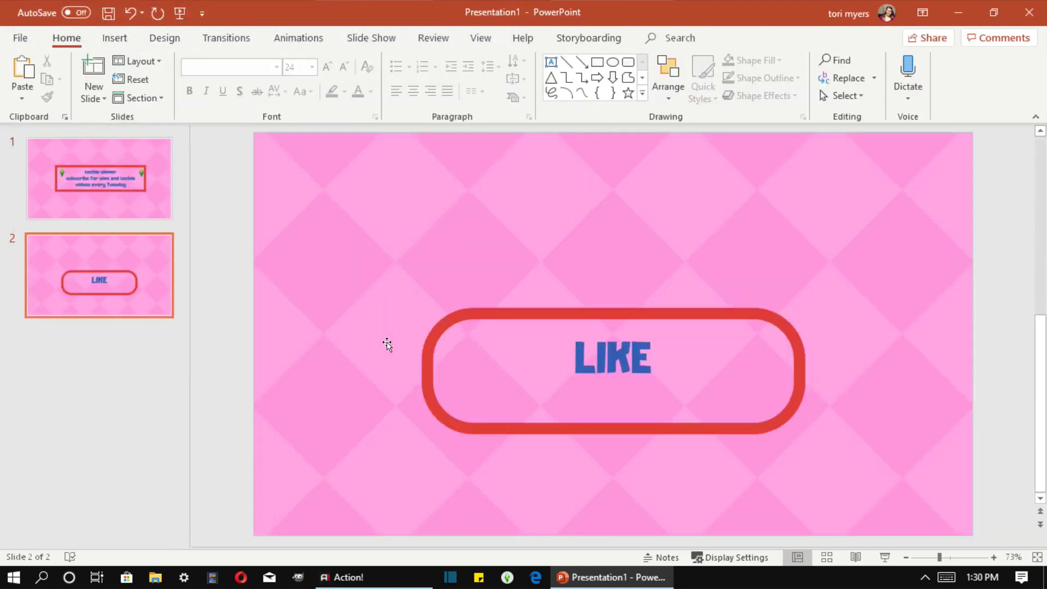
click(522, 354)
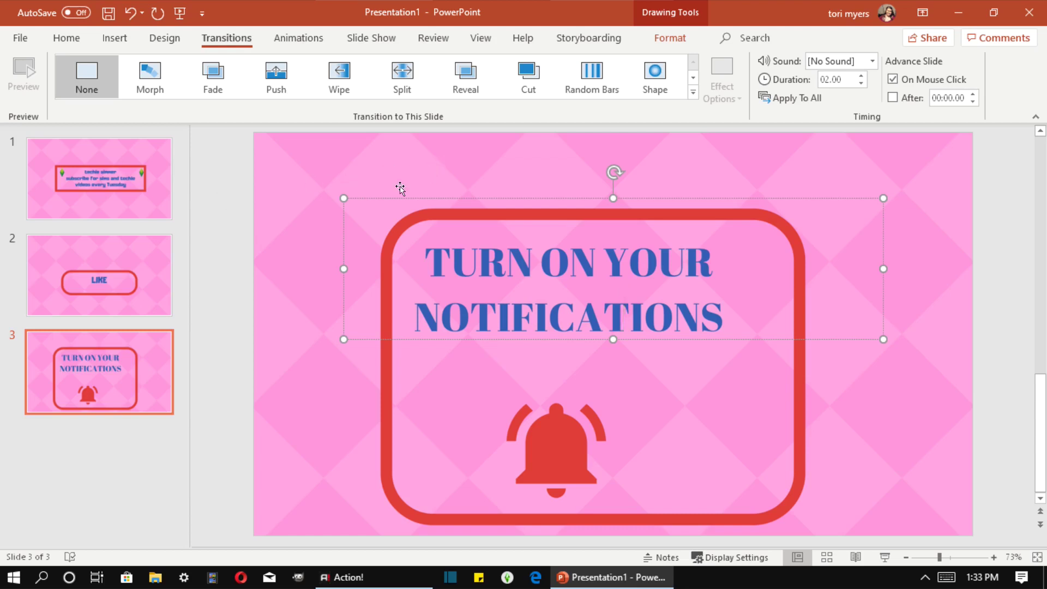
Preview the Fade and Push transitions on the notifications slide.
click(412, 201)
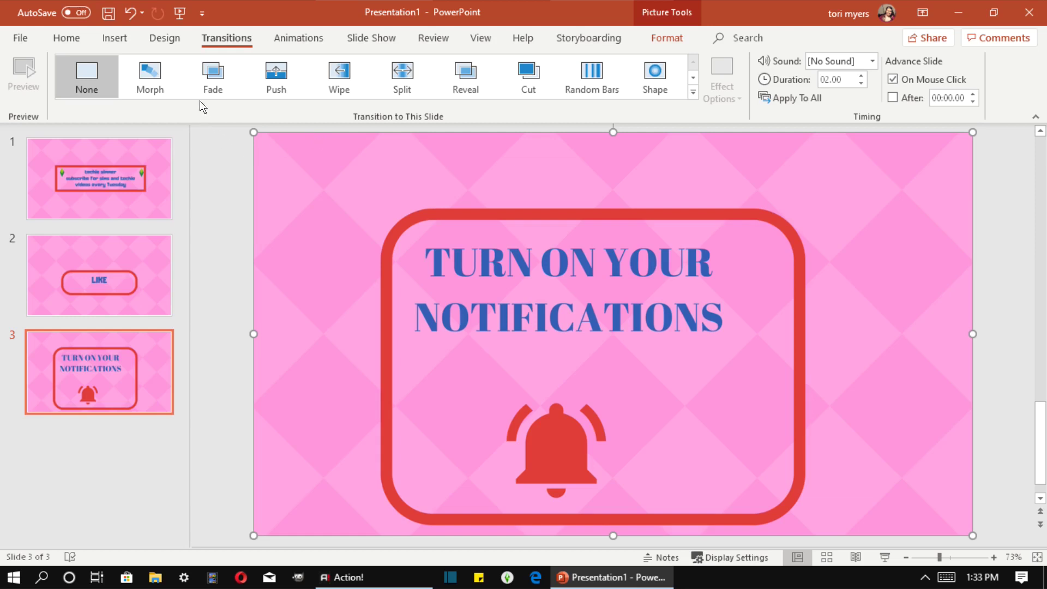
click(212, 76)
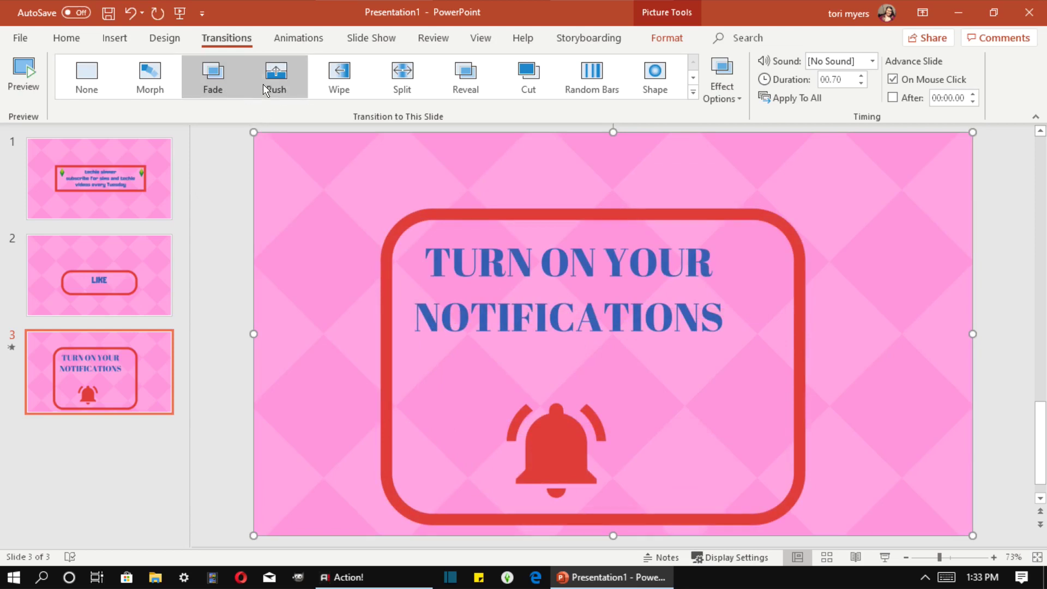
click(299, 56)
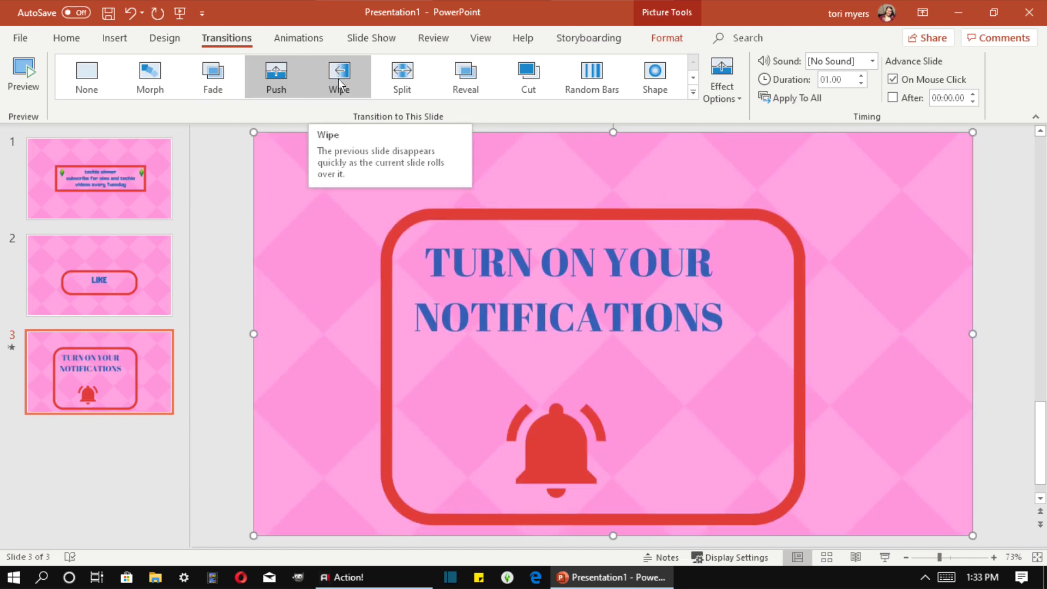
Apply a one-second Wipe transition to slide 1 and slide 3.
click(123, 215)
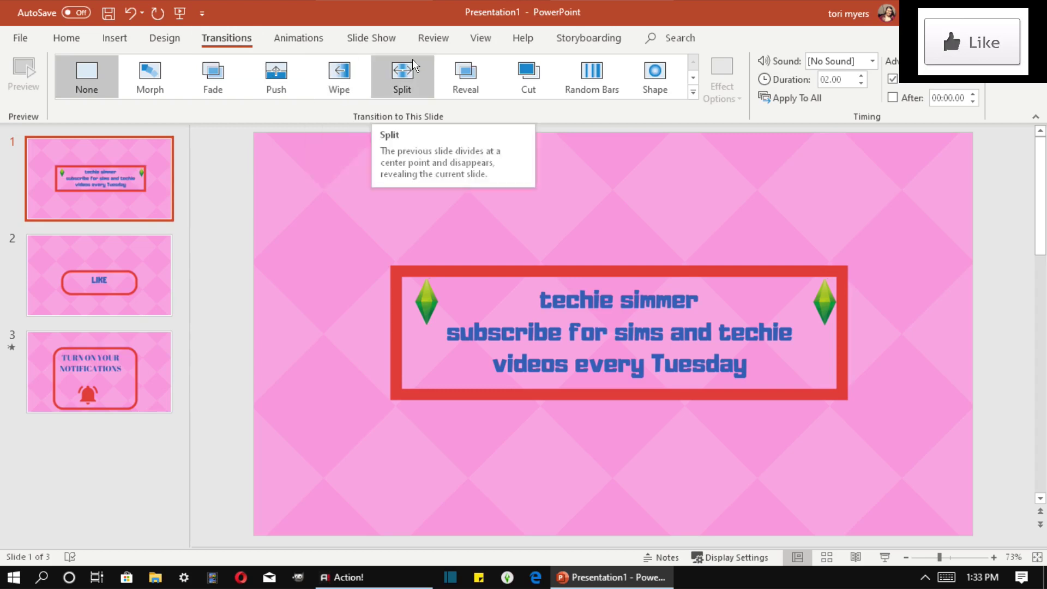
scroll(402, 85, down, 6)
scroll(402, 84, up, 5)
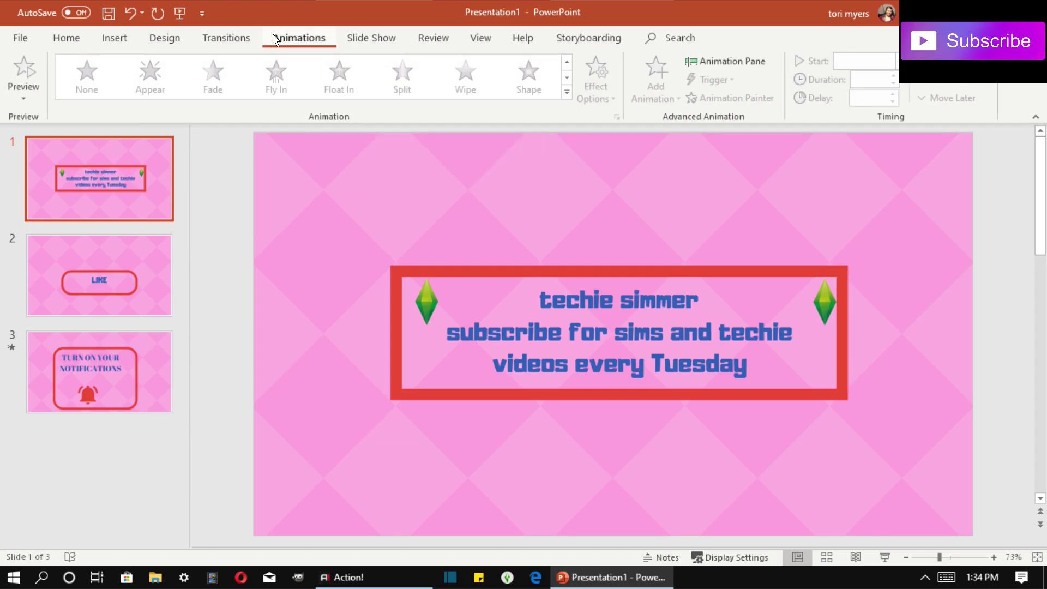
click(240, 40)
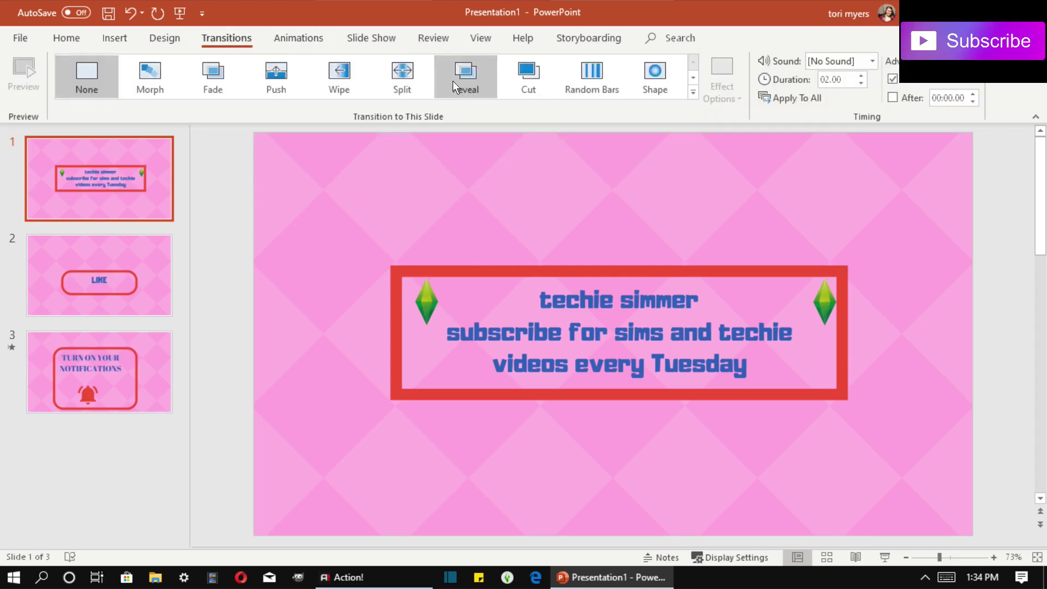
click(330, 83)
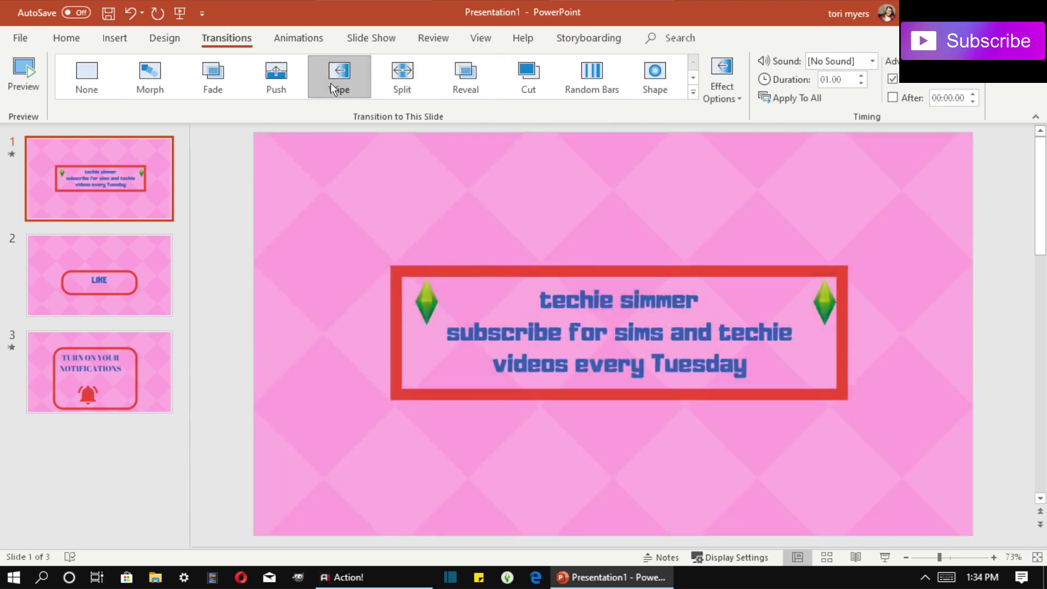
click(98, 371)
click(353, 84)
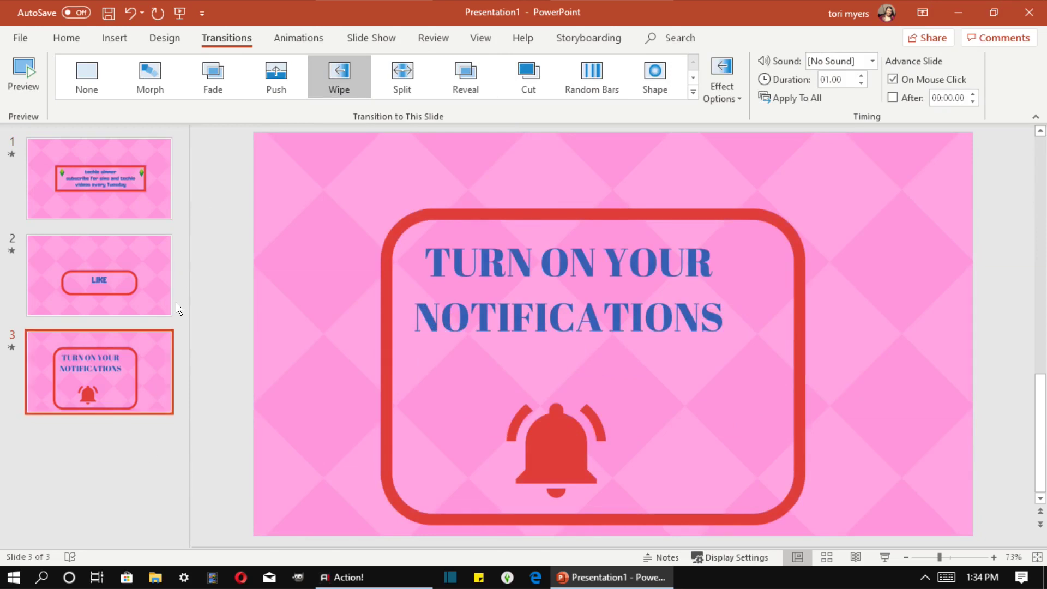
Add a fourth slide and insert Desktop picture 4, the notifications bell design.
click(66, 37)
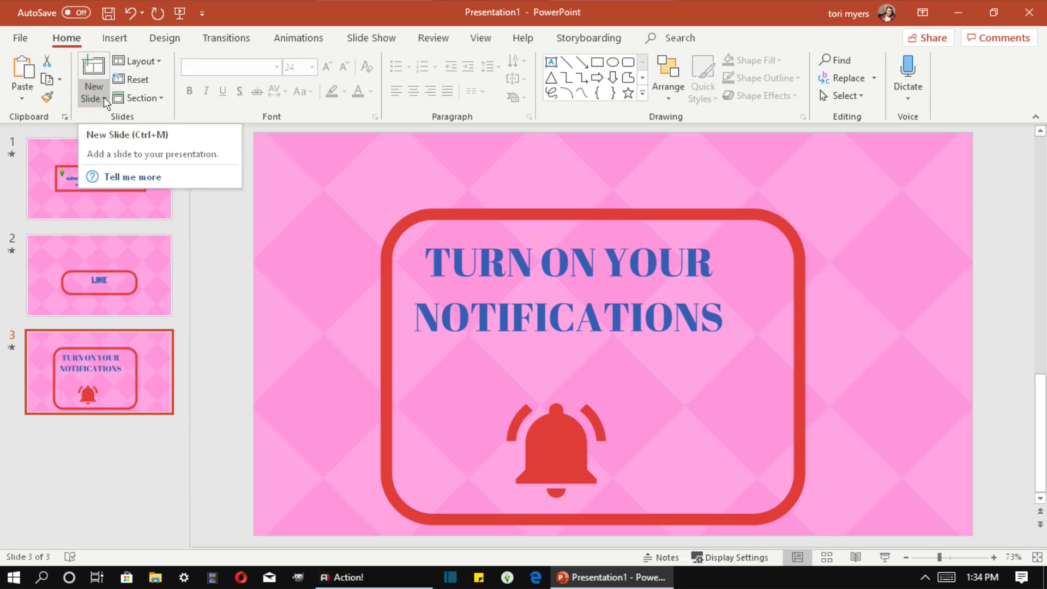
click(93, 50)
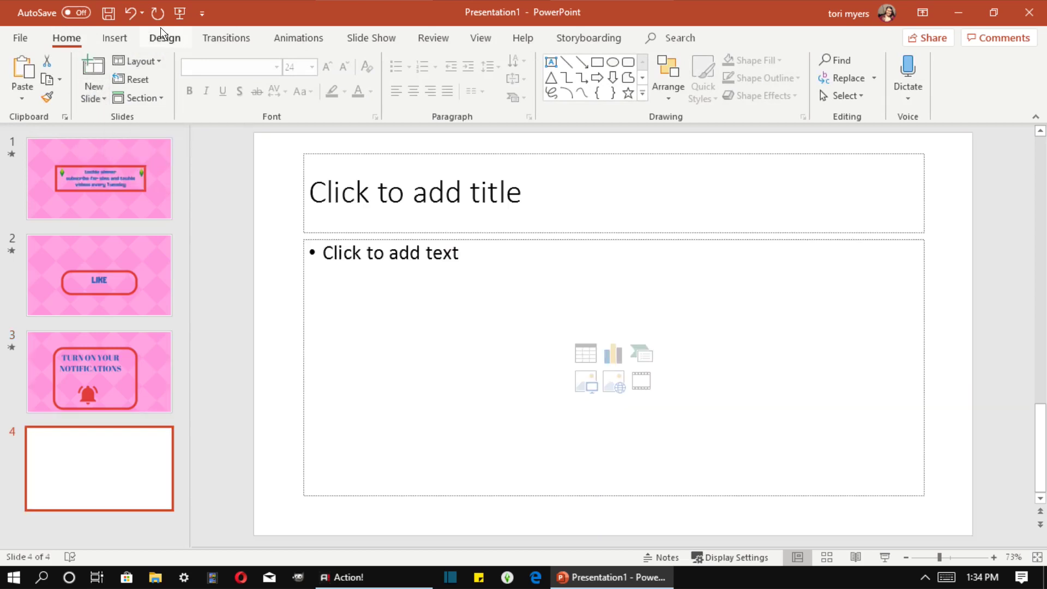
click(115, 38)
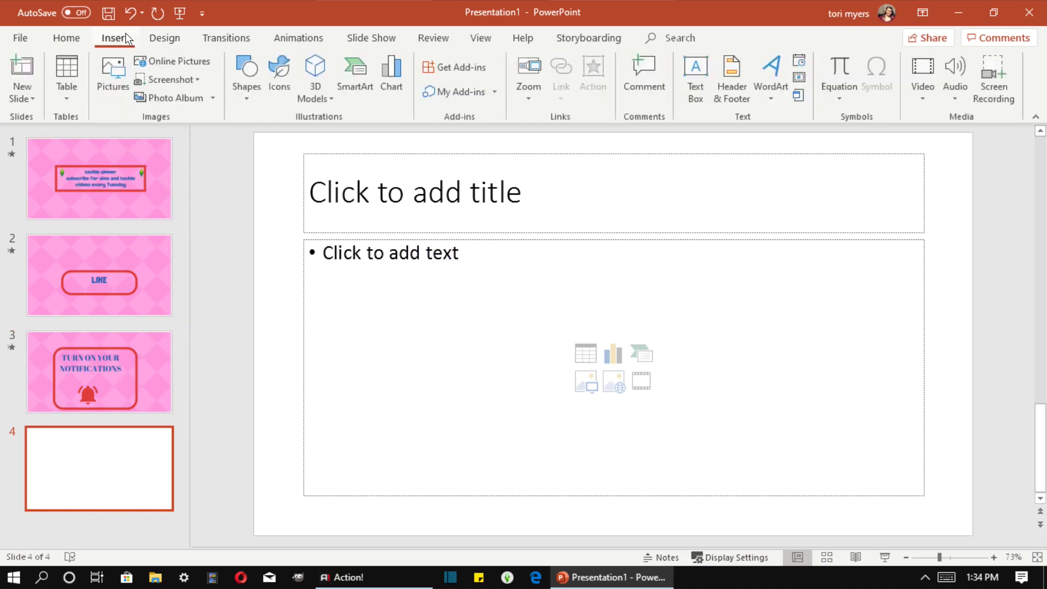
click(123, 80)
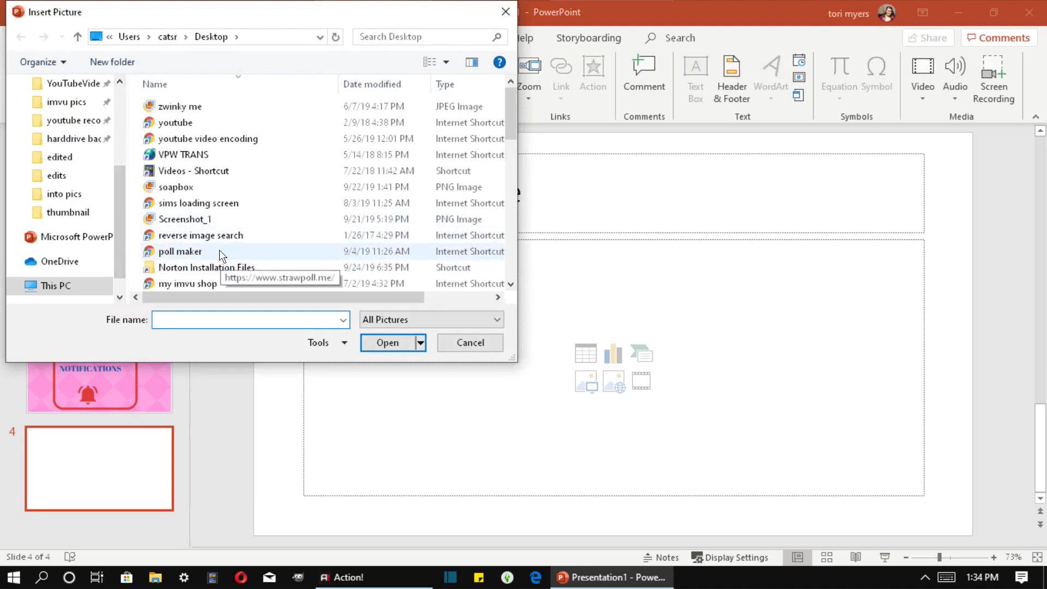
click(195, 263)
scroll(195, 262, down, 3)
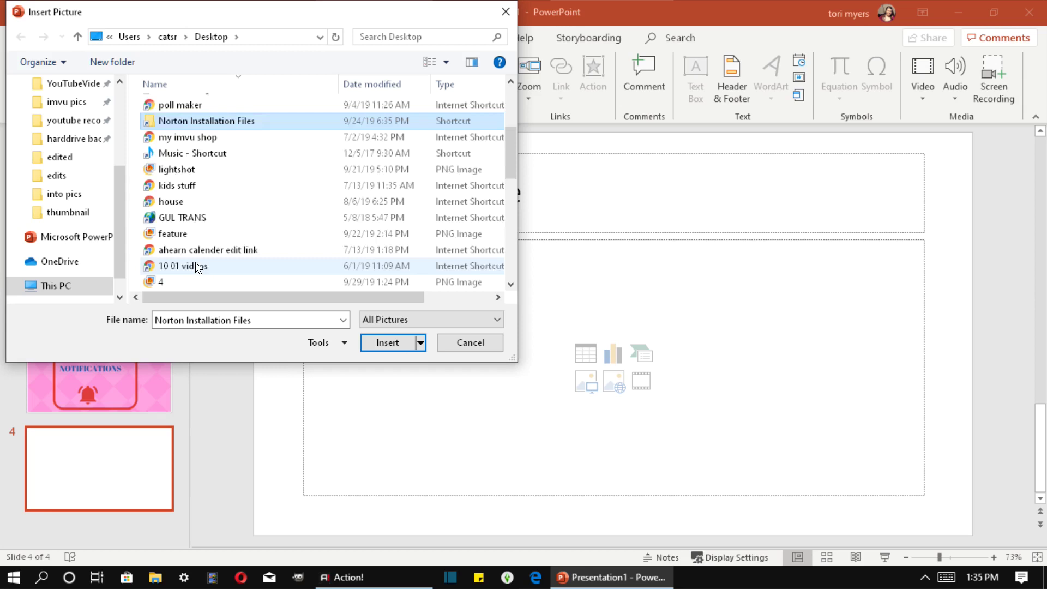
scroll(195, 262, down, 2)
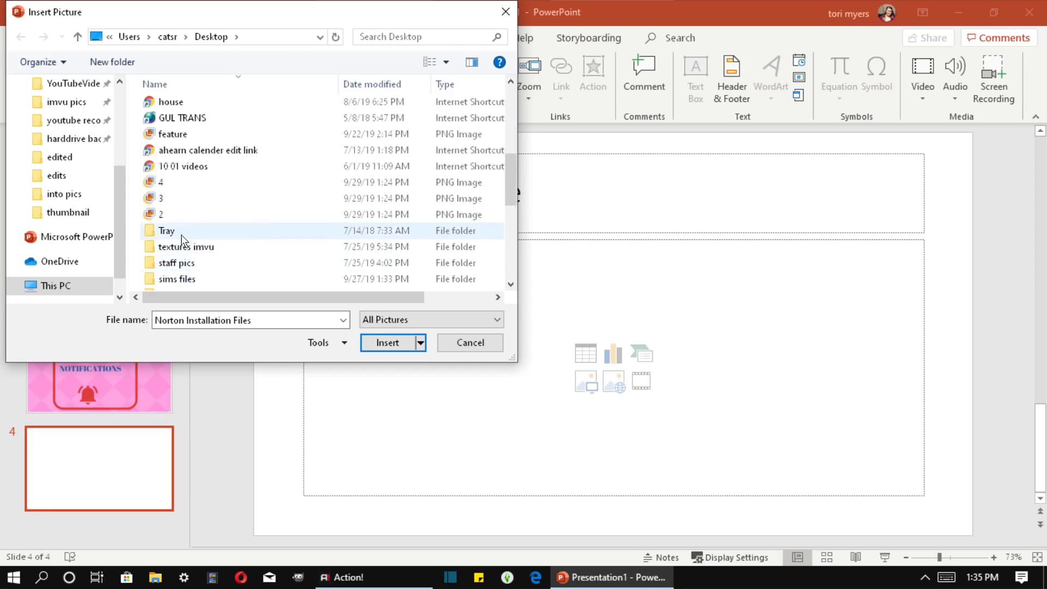
click(190, 180)
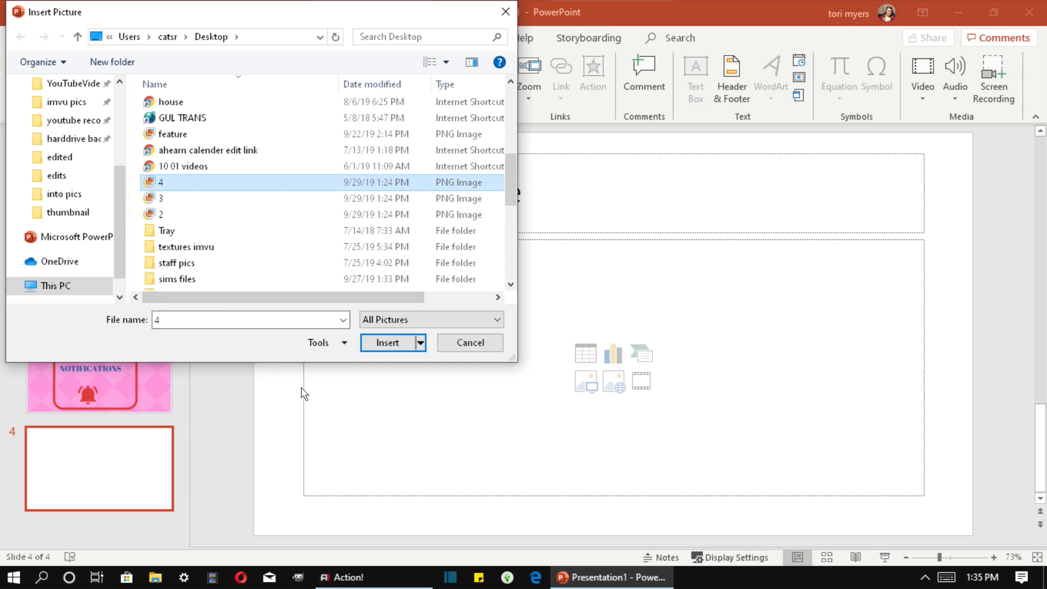
click(398, 339)
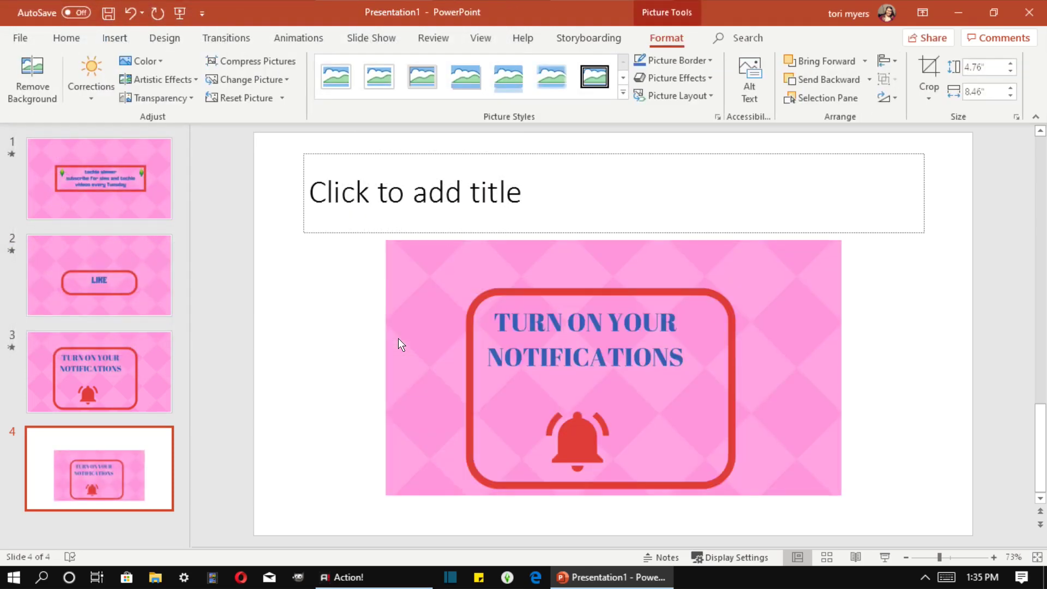
Delete the duplicate slide 4 and put a blank Title Slide in its place.
right_click(113, 483)
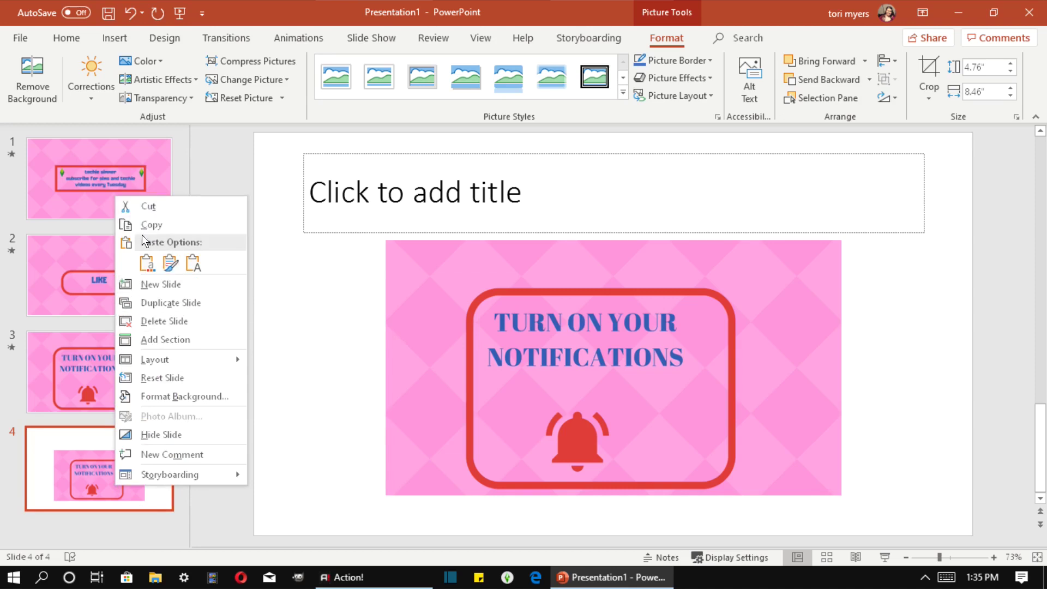
click(157, 322)
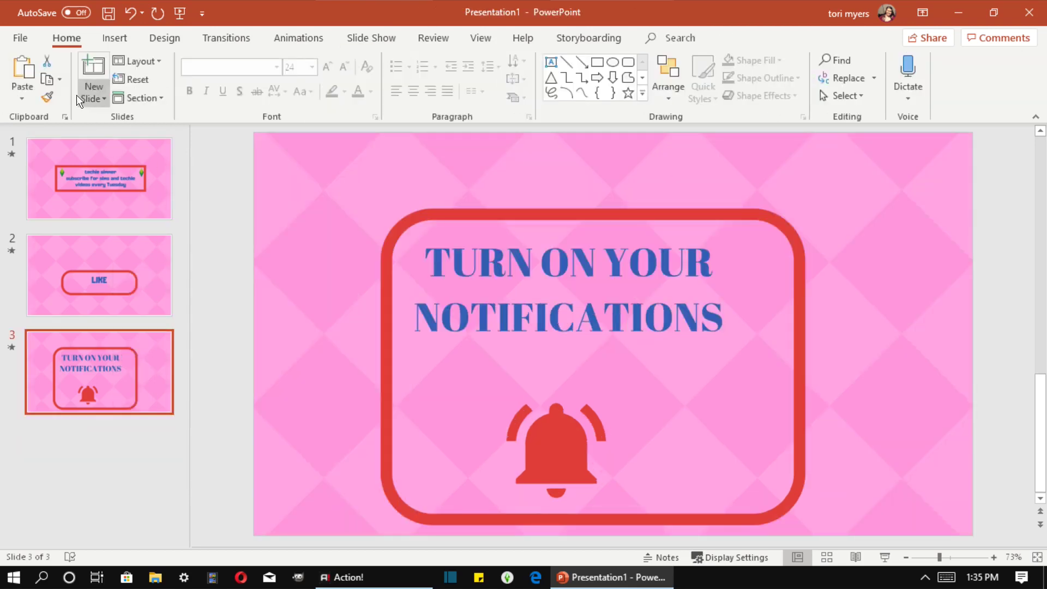
key(ctrl+z)
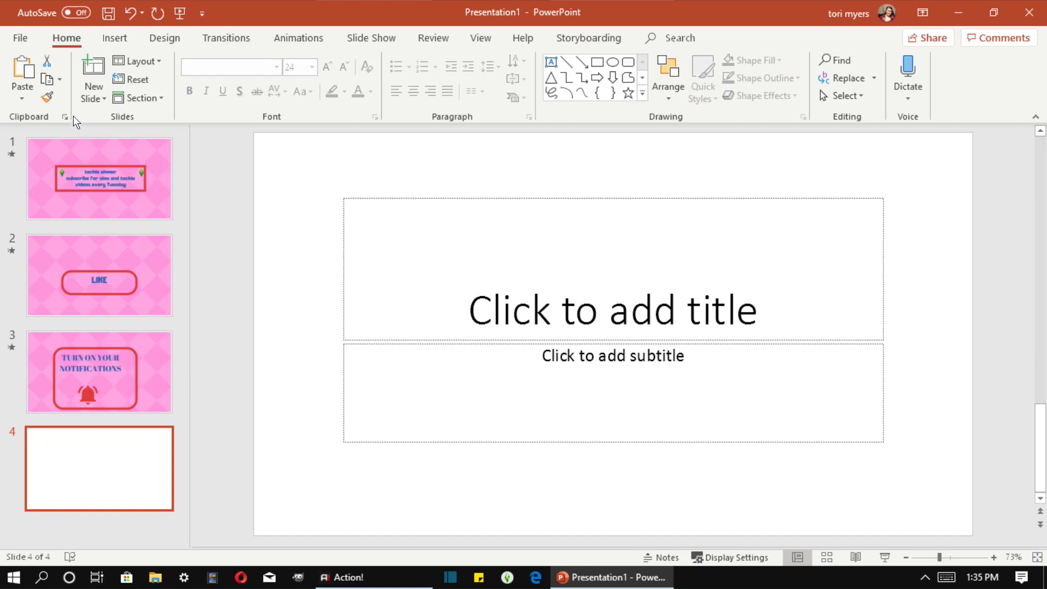
Insert picture 3, the pink SHARE image, onto the new slide.
click(108, 30)
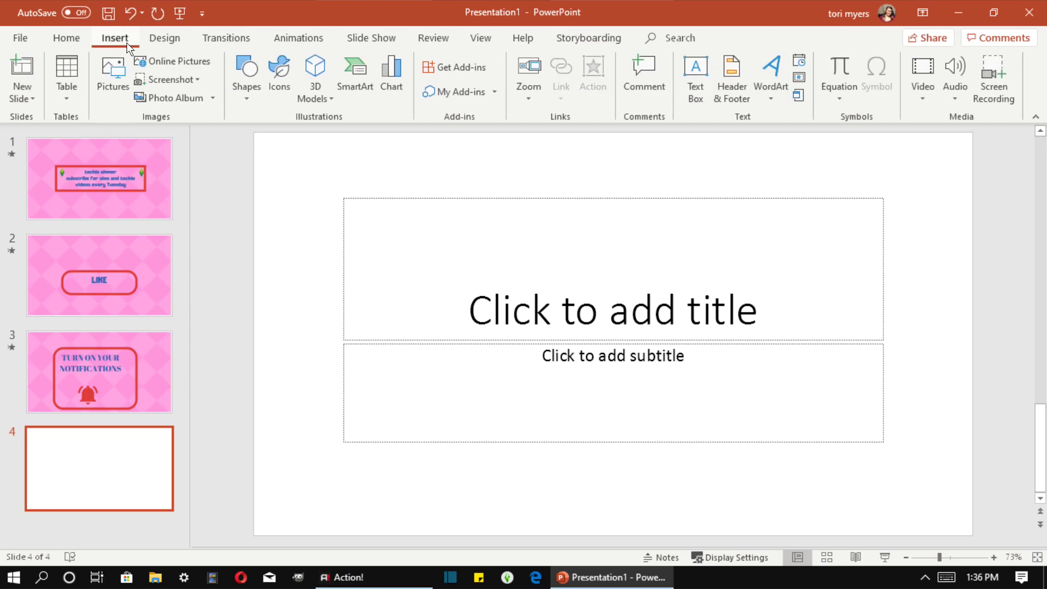
click(104, 80)
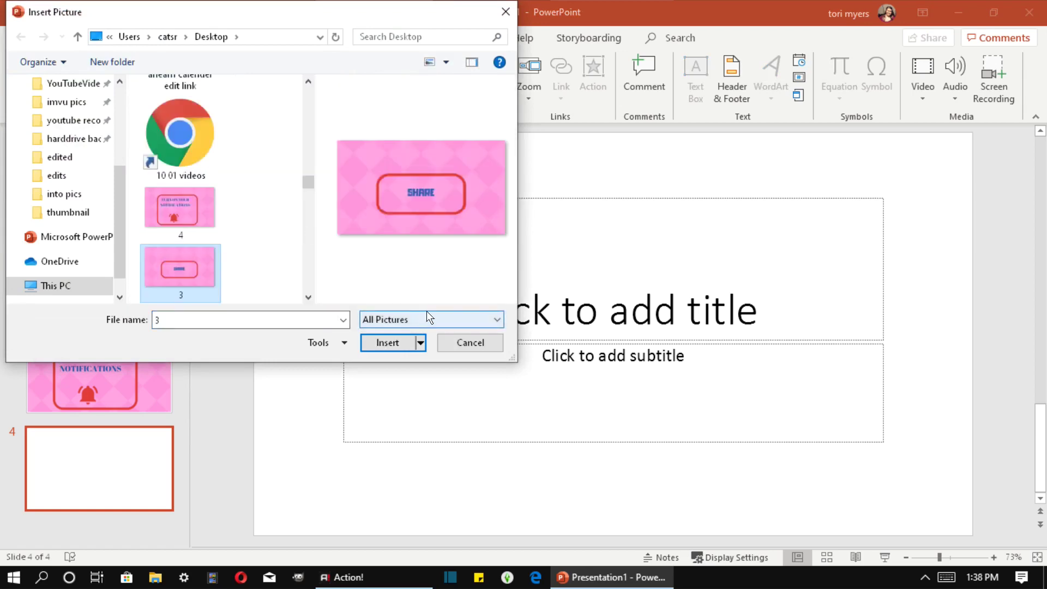
click(404, 342)
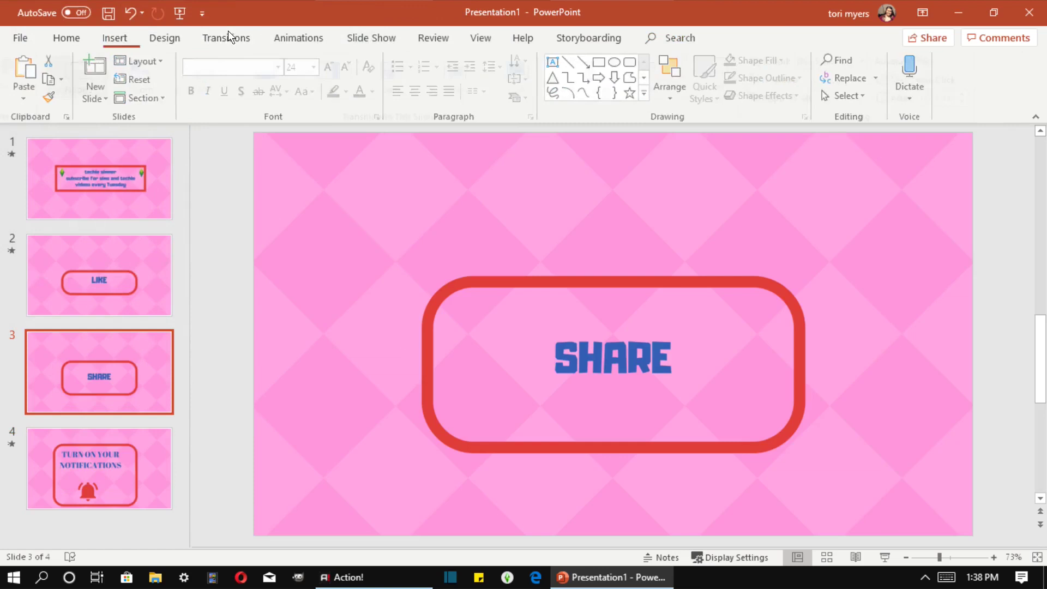
click(228, 35)
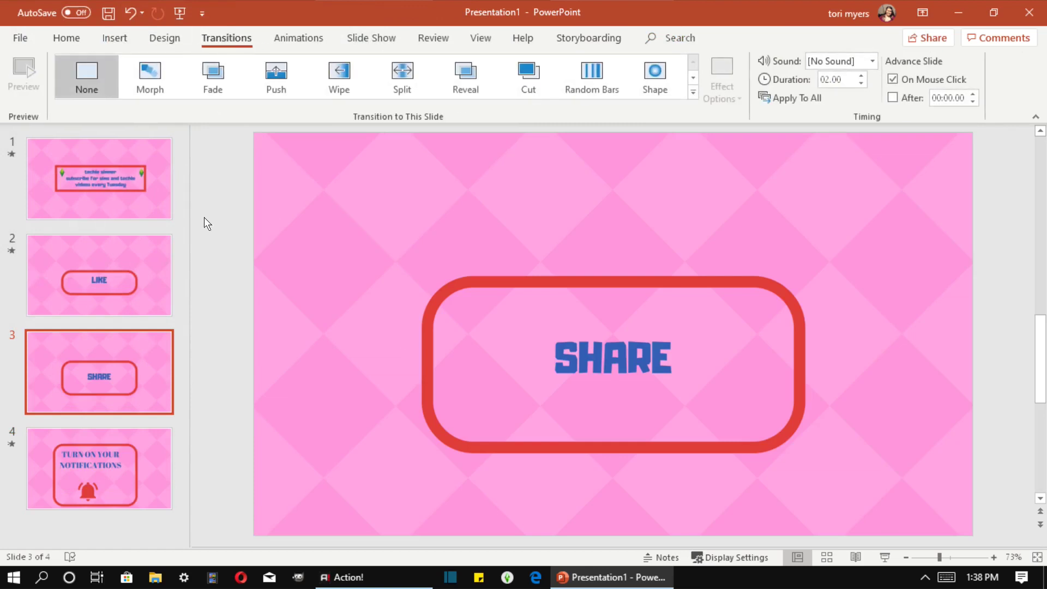
Give the SHARE slide a one-second Wipe transition matching slide 1.
click(110, 178)
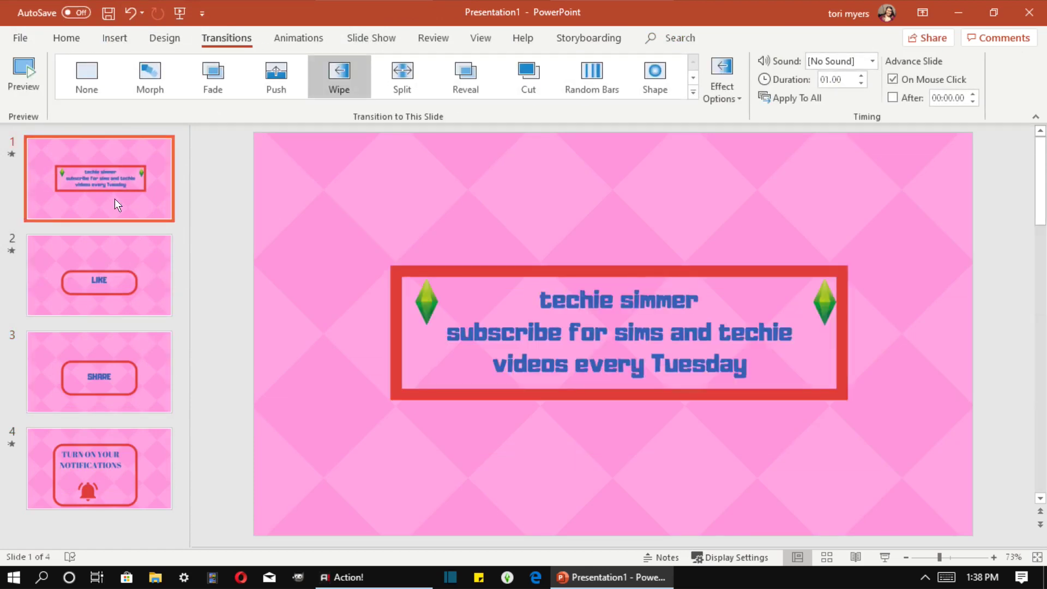
click(99, 372)
click(344, 72)
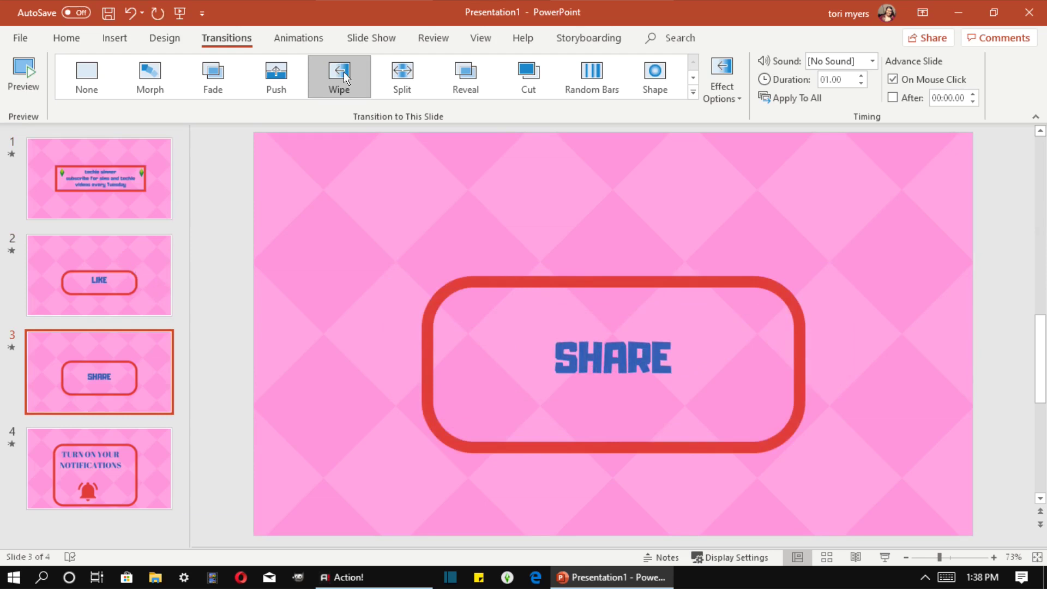
key(Down)
click(72, 31)
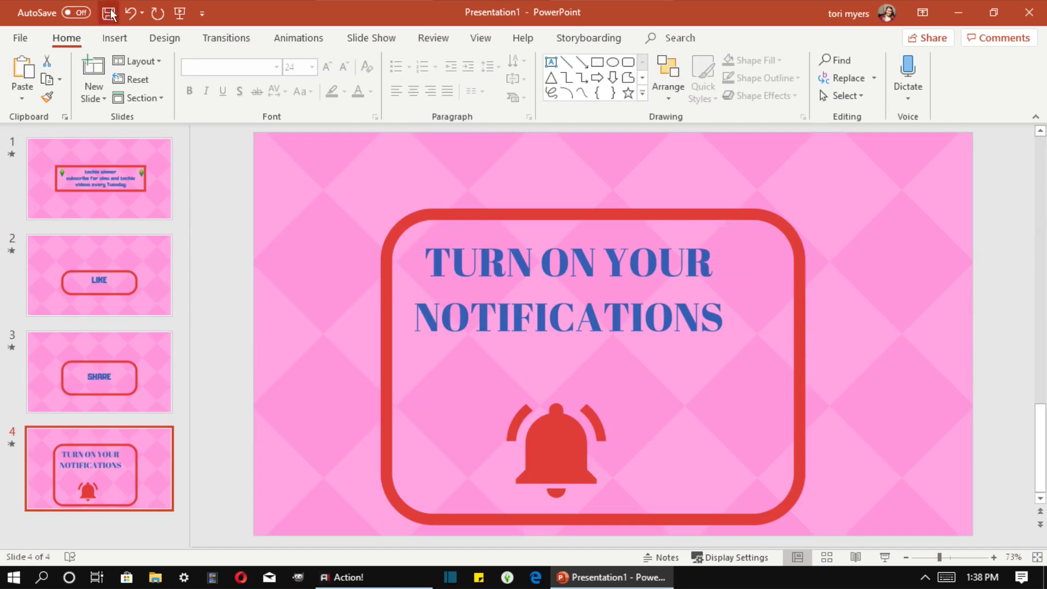
Export the four-slide deck with Create a Video as the MPEG-4 file intro.
click(299, 38)
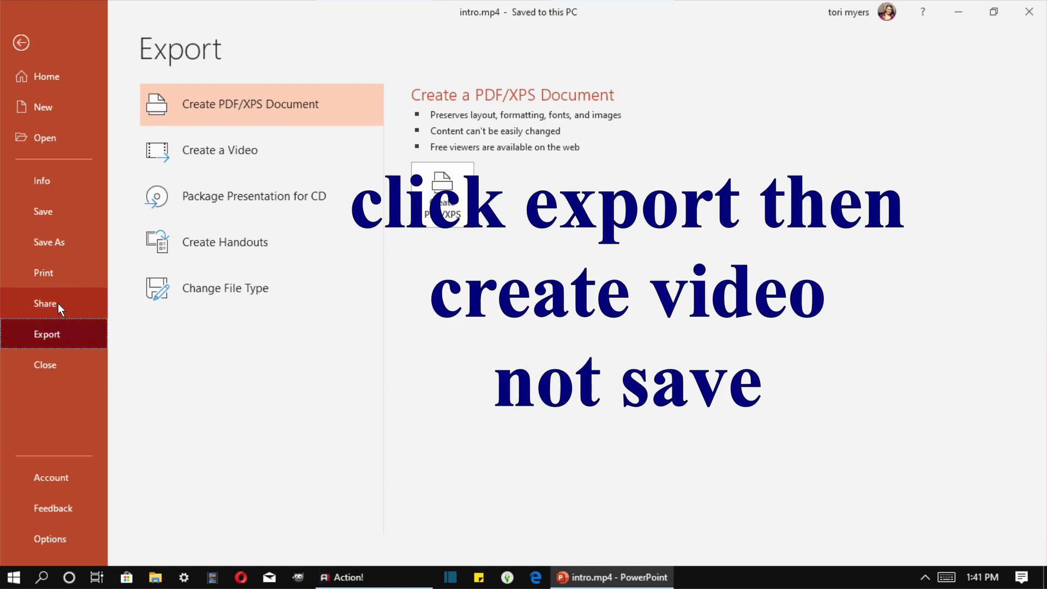
click(187, 147)
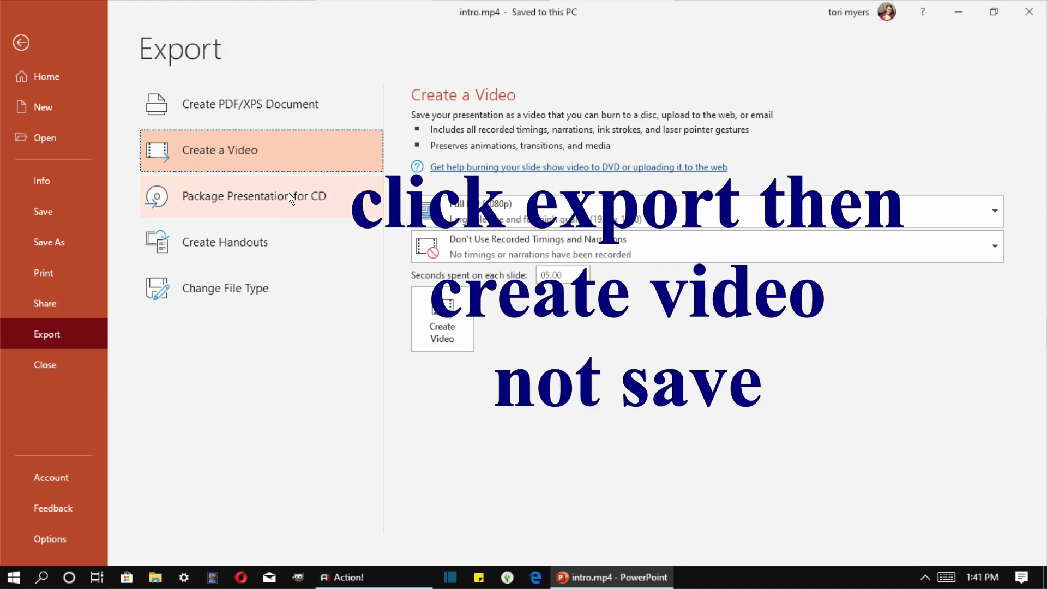
click(438, 329)
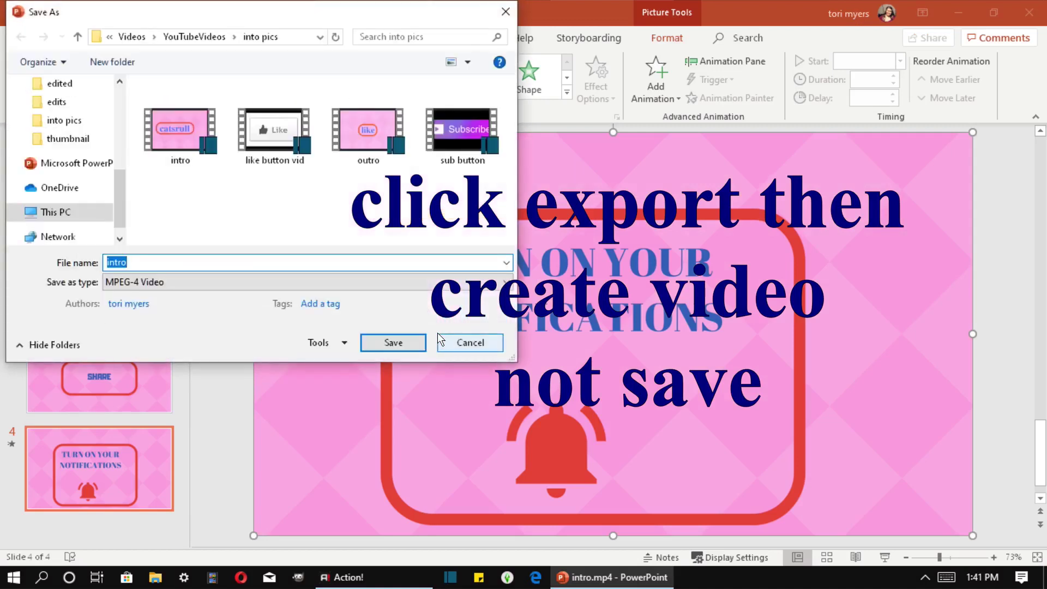
click(393, 342)
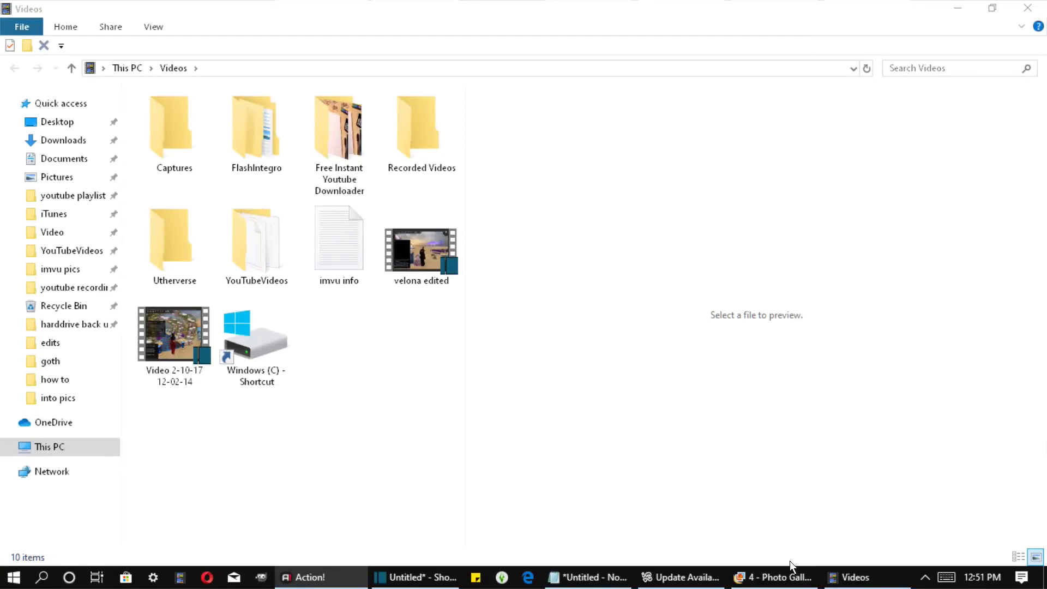
Switch to the Photo Gallery window showing picture 4 from the taskbar.
click(787, 579)
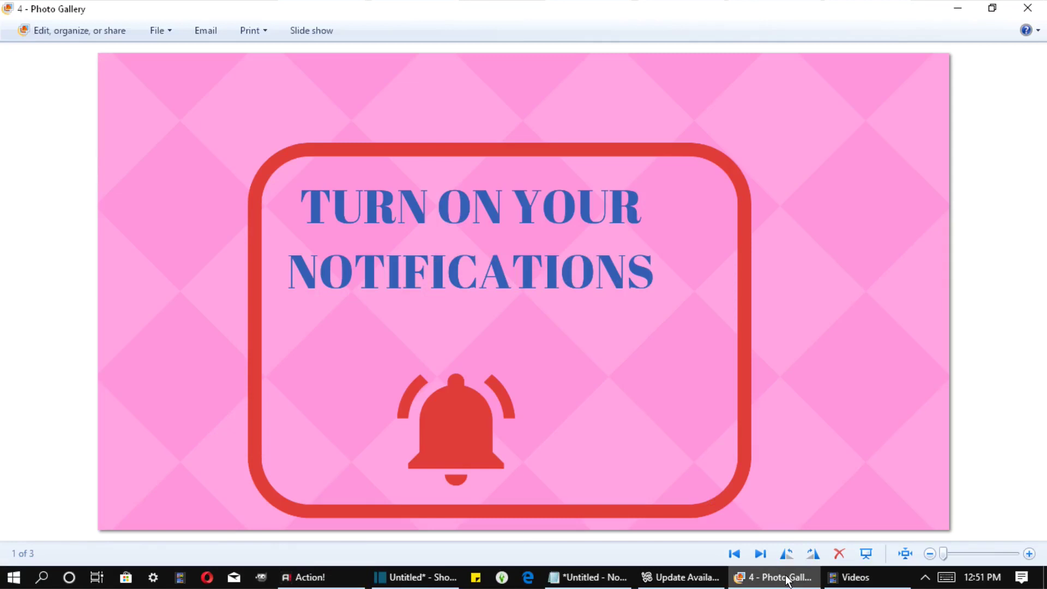